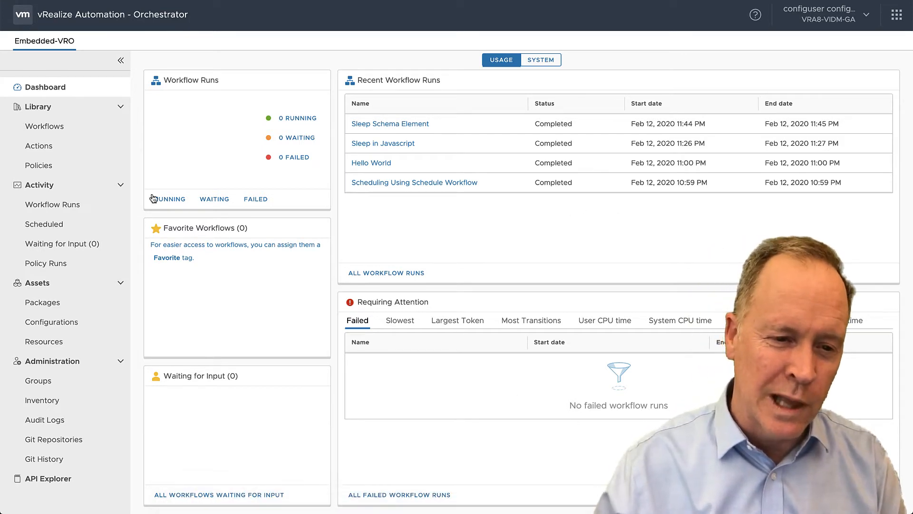
Examine the Say hello in the future element in the Scheduling Using Schedule Workflow schema, including its options, and close the workflow
click(59, 134)
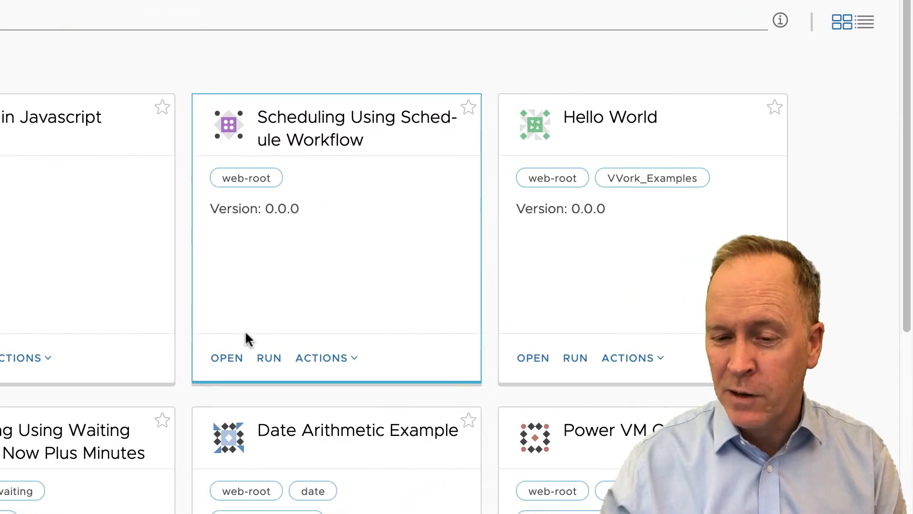
click(227, 359)
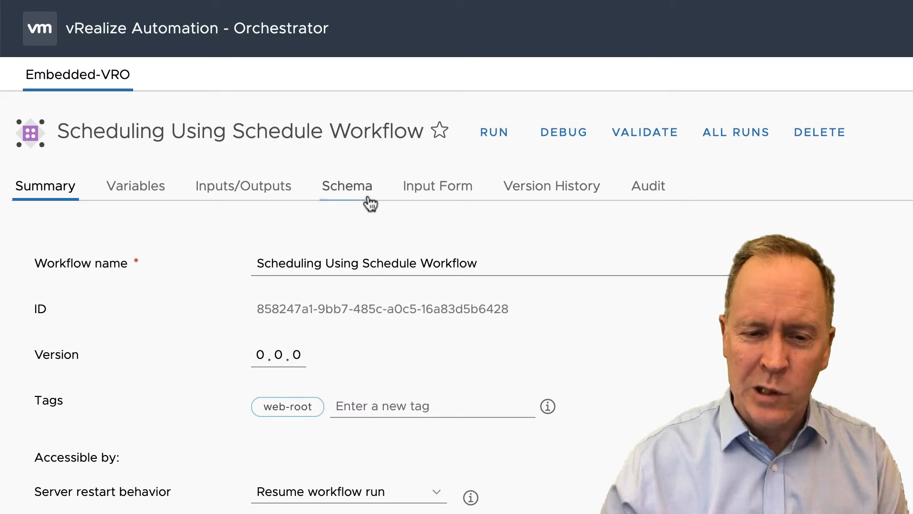
click(360, 193)
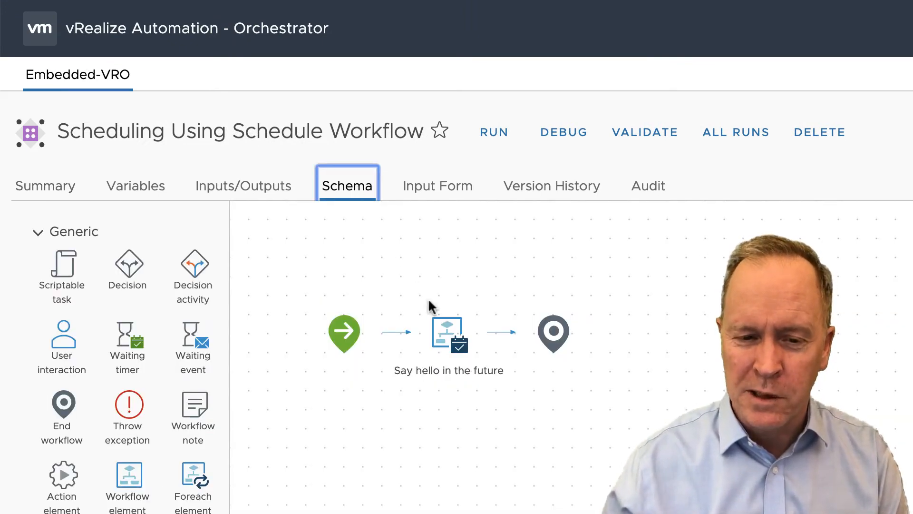
click(452, 343)
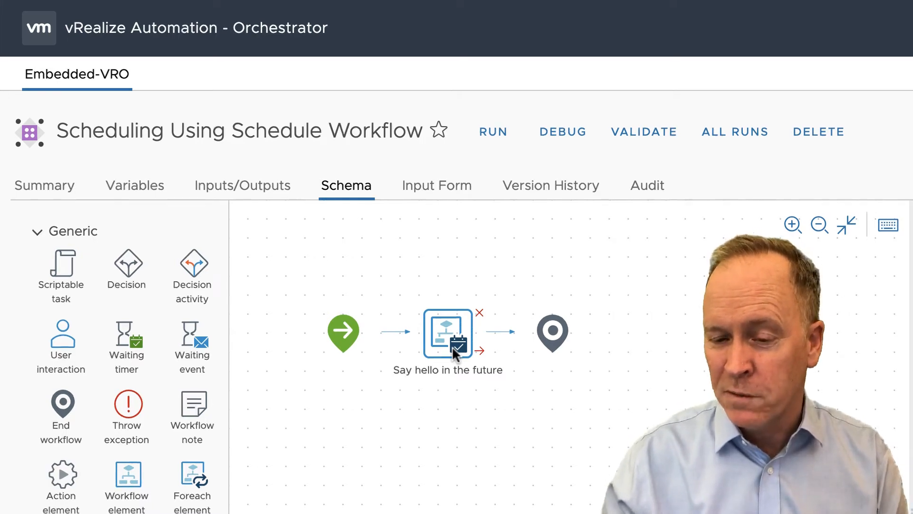
click(452, 347)
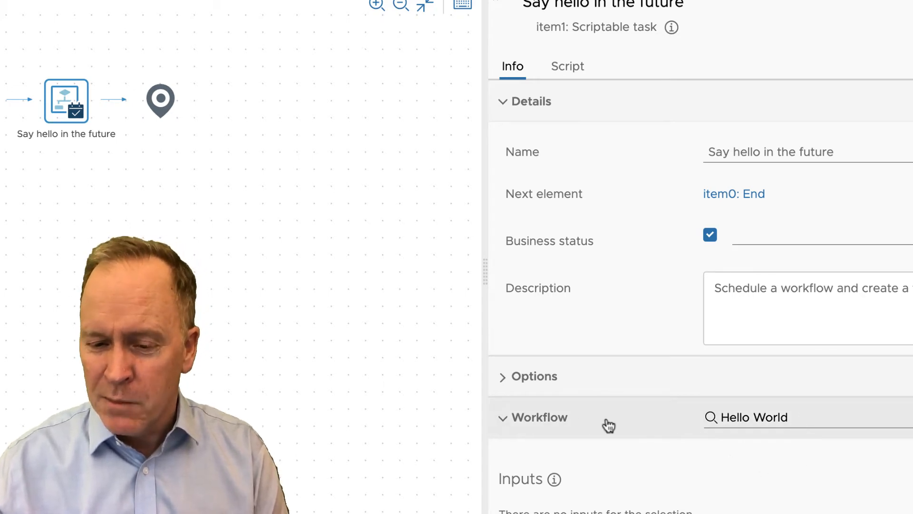
click(504, 384)
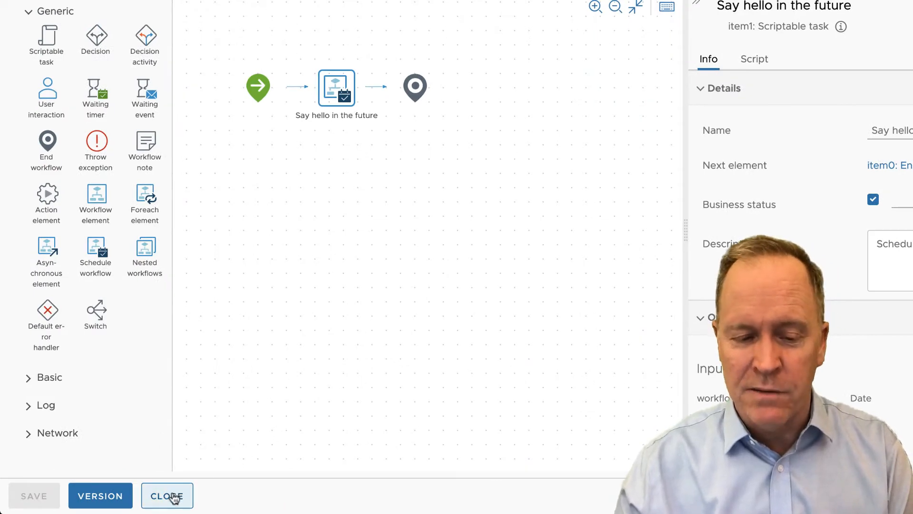
click(171, 497)
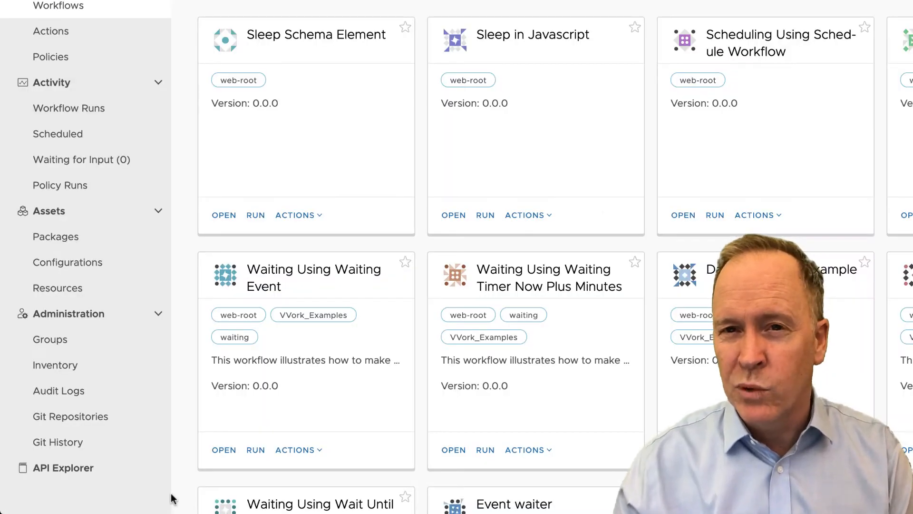
Create a new workflow named "Waiting Using Waiting Timer"
scroll(173, 497, up, 3)
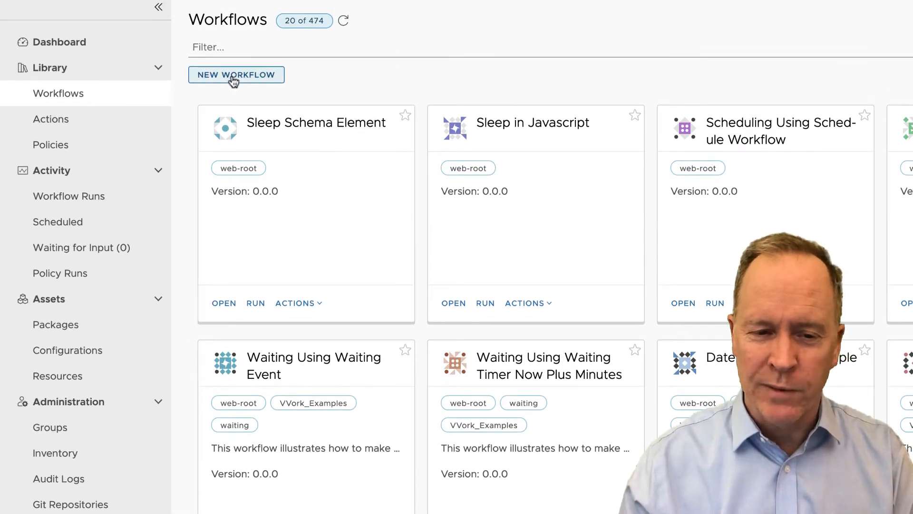
click(233, 77)
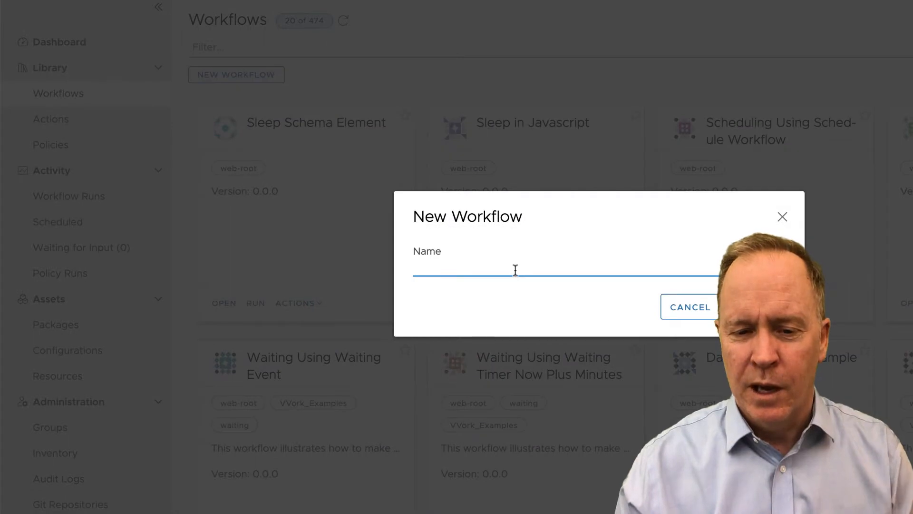
click(515, 270)
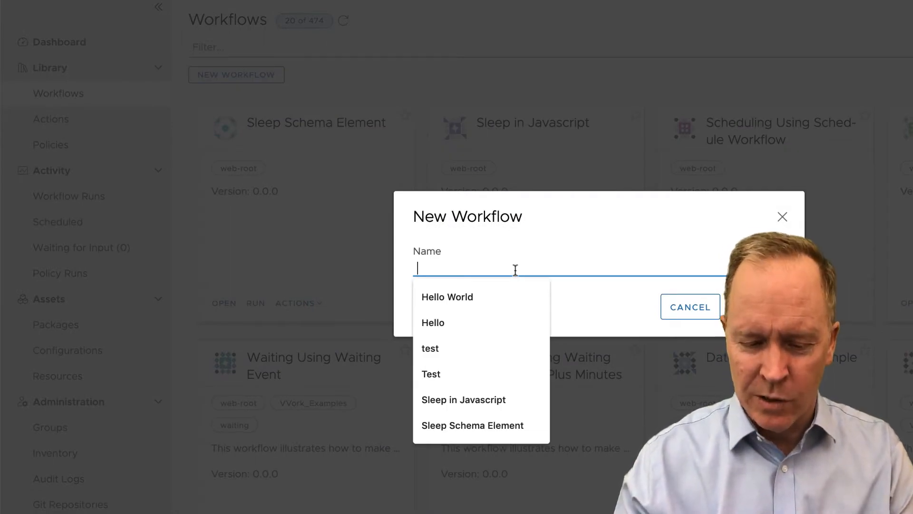
text(Waiting )
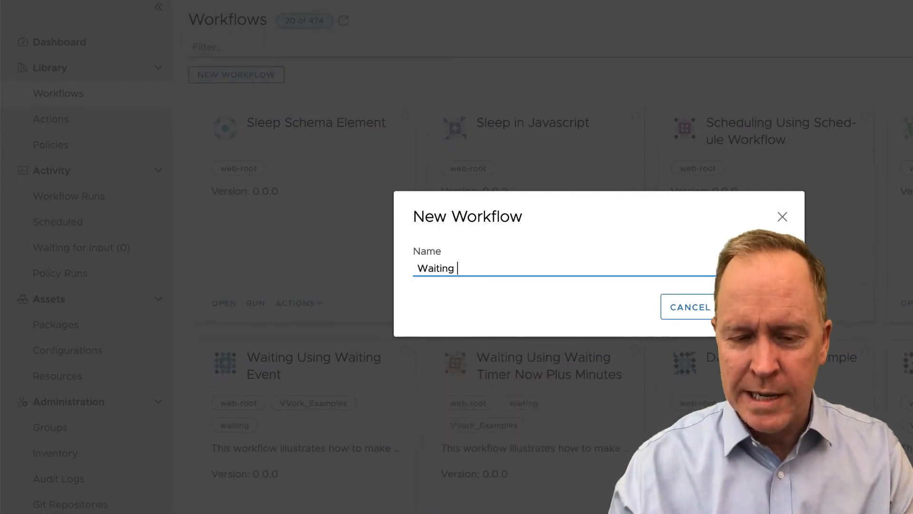
text(Usinn)
key(BackSpace)
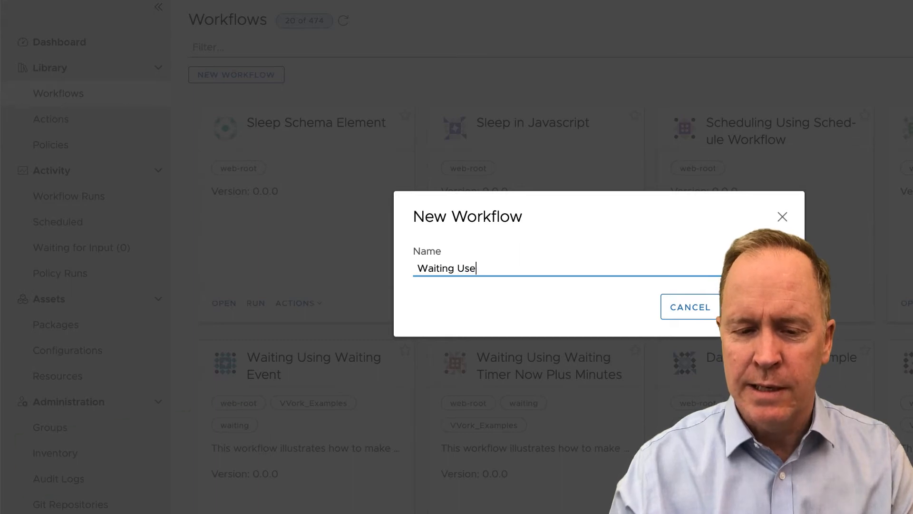
text(g Waiting)
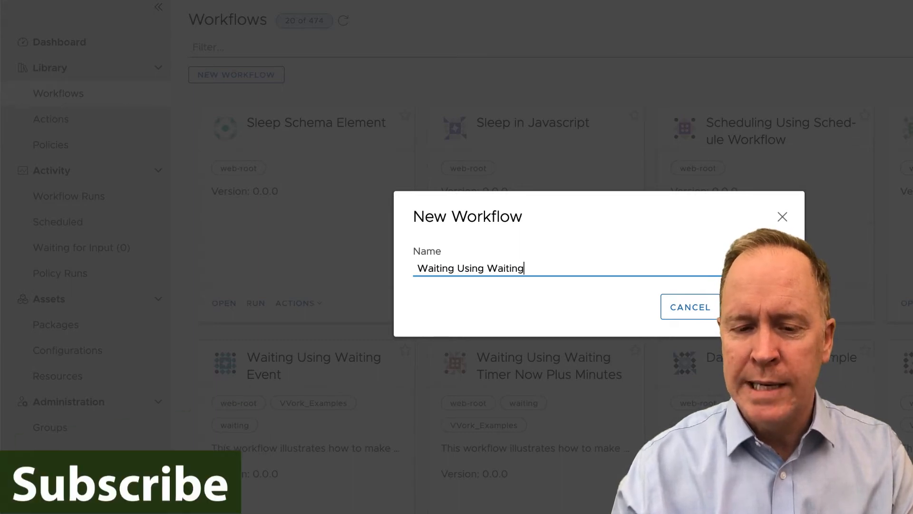
text( Timer)
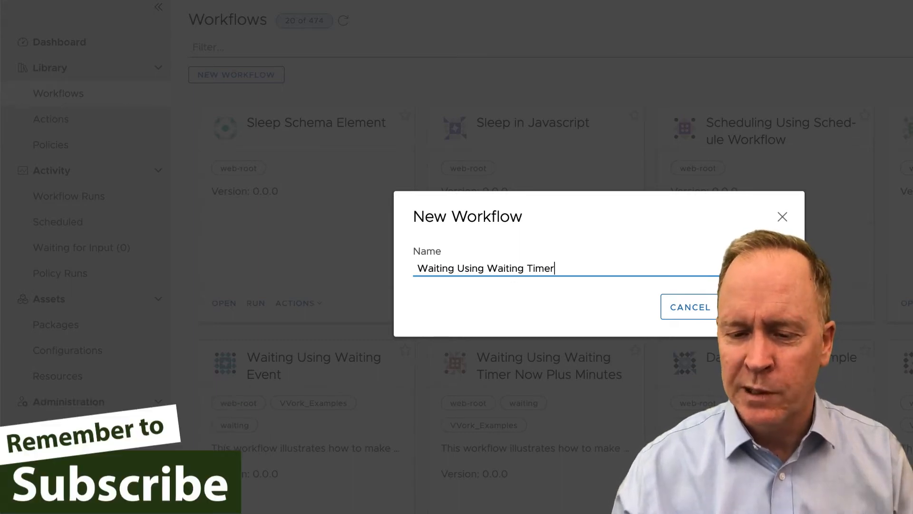
key(Return)
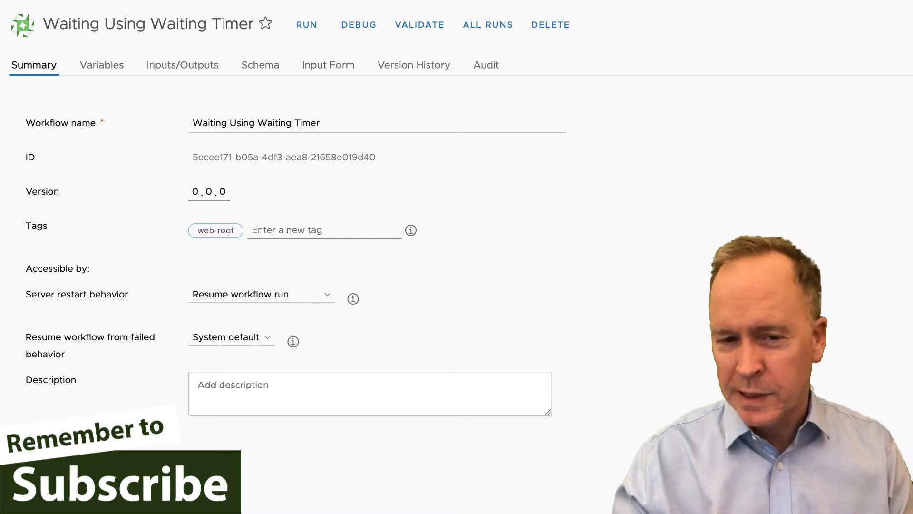
Insert a Waiting timer element between the start and end elements of the workflow schema
click(263, 72)
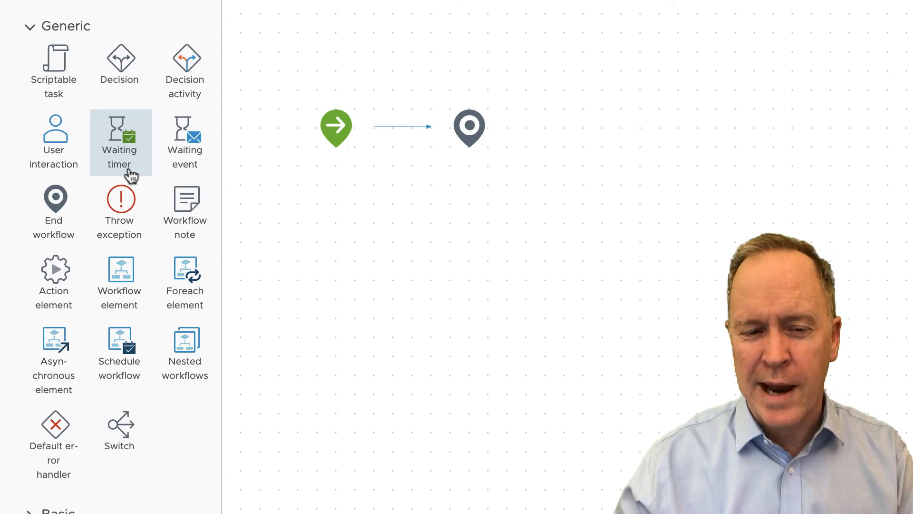
drag(131, 167, 403, 131)
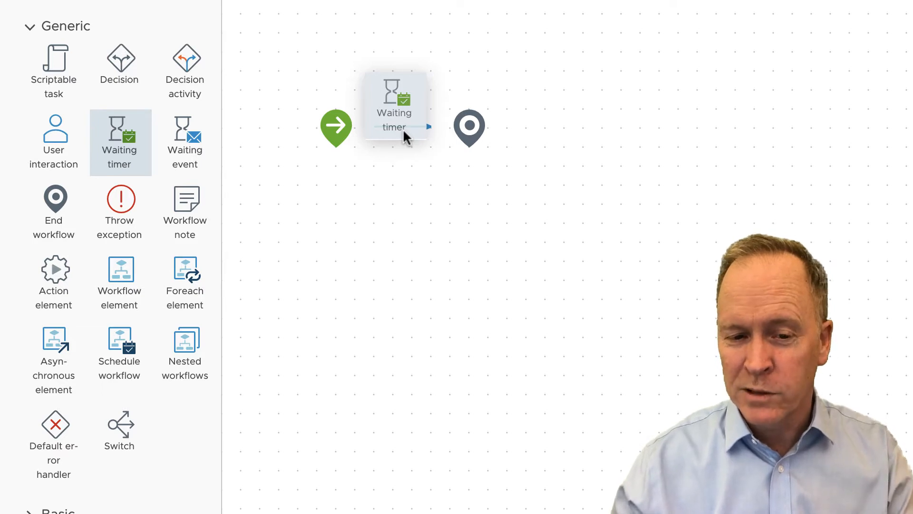
drag(404, 128, 404, 129)
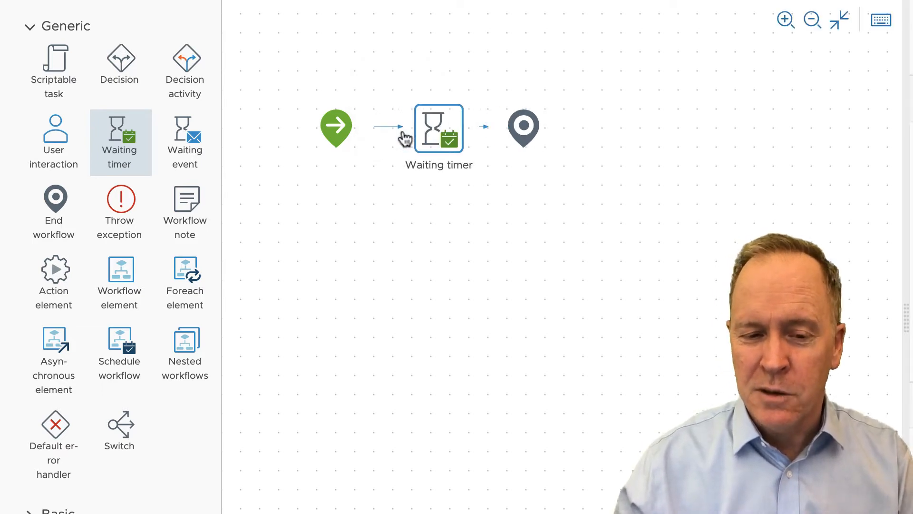
click(523, 138)
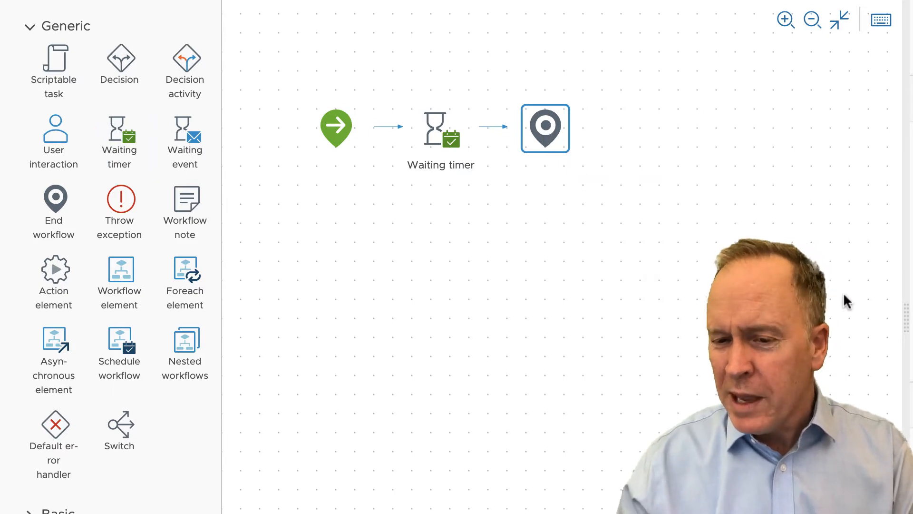
Begin a new parameter for the Waiting timer's timer.date and define it as a workflow input
click(439, 144)
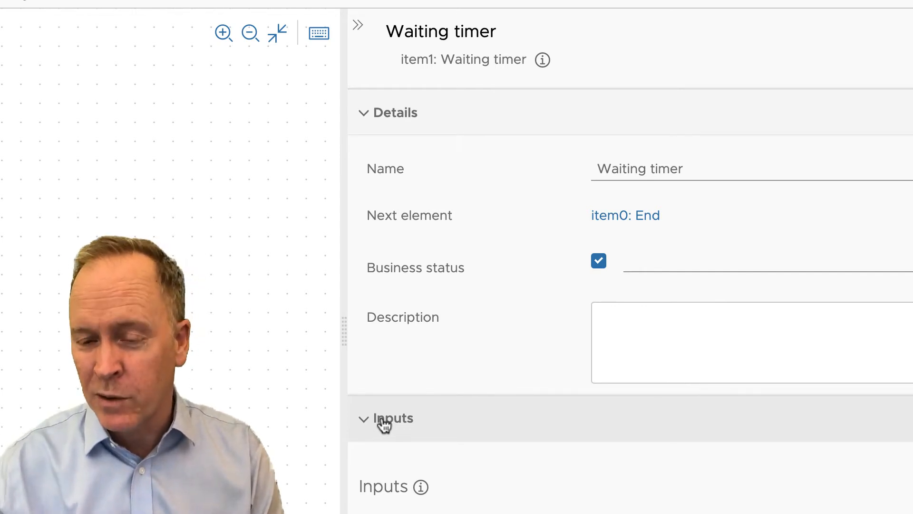
scroll(476, 423, down, 3)
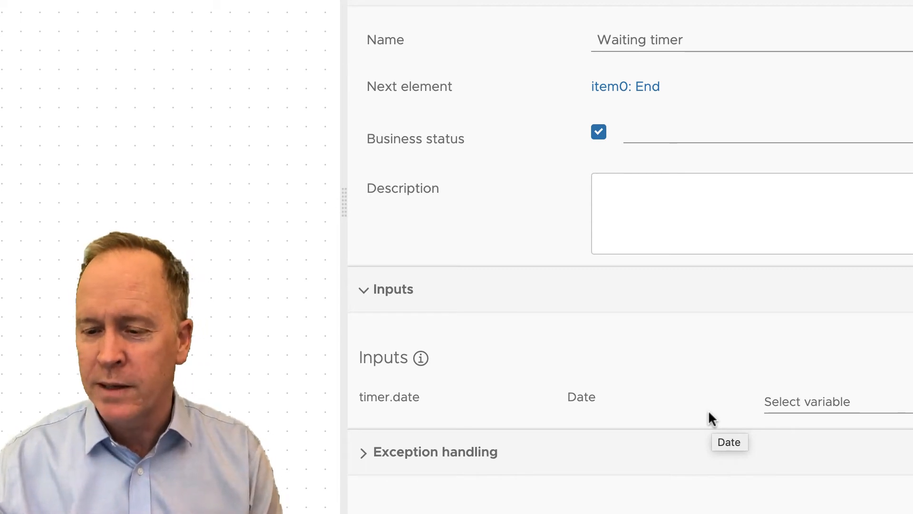
click(828, 411)
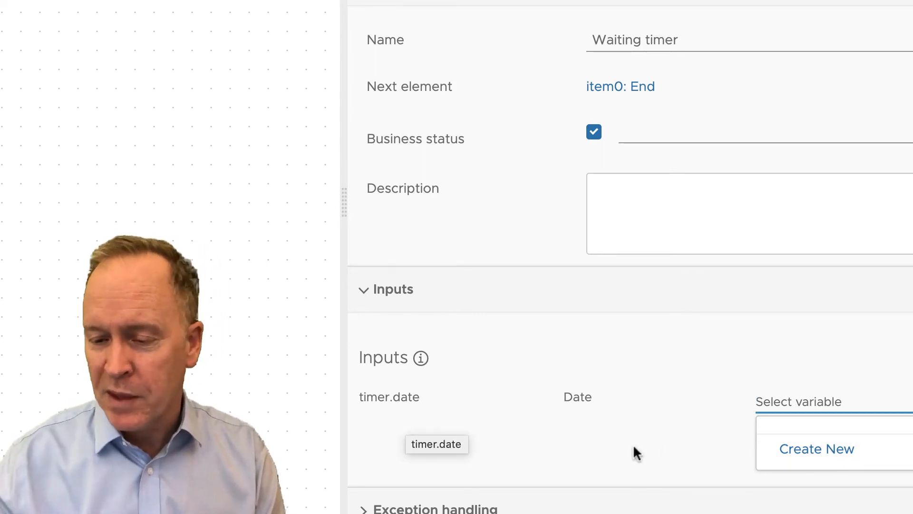
click(825, 464)
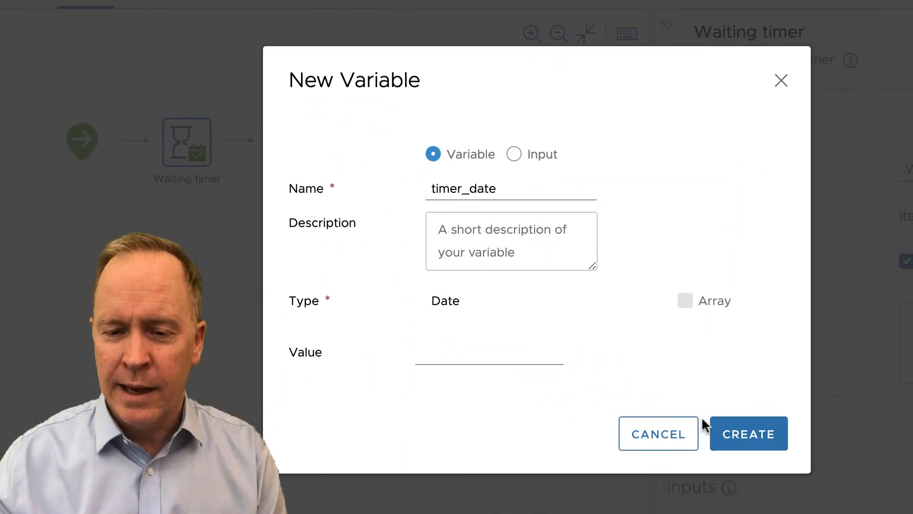
click(515, 155)
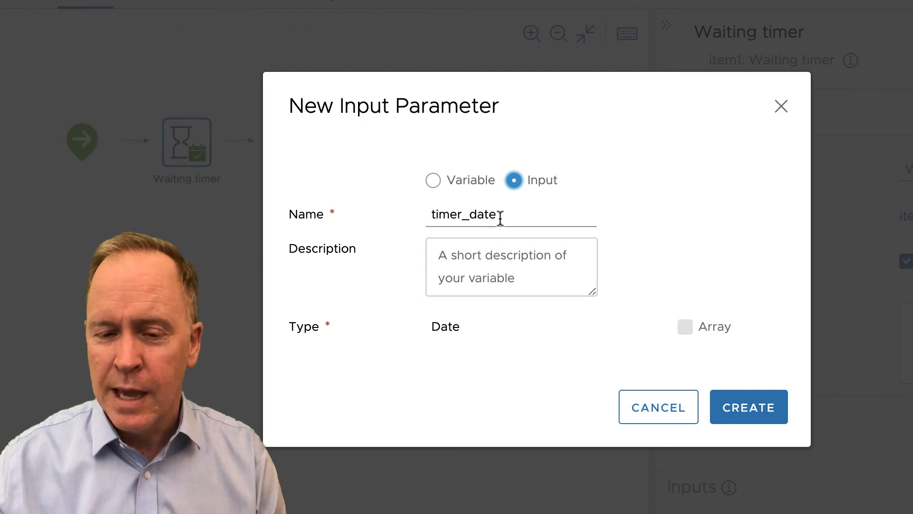
drag(501, 216, 423, 223)
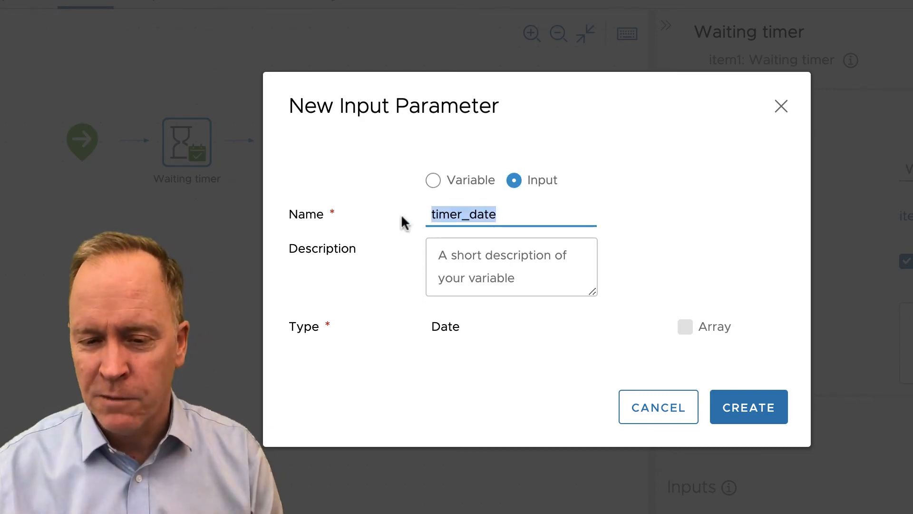
Describe the timer_date input as "The Time/Date at which we want our workflow to resume" and create it
click(490, 275)
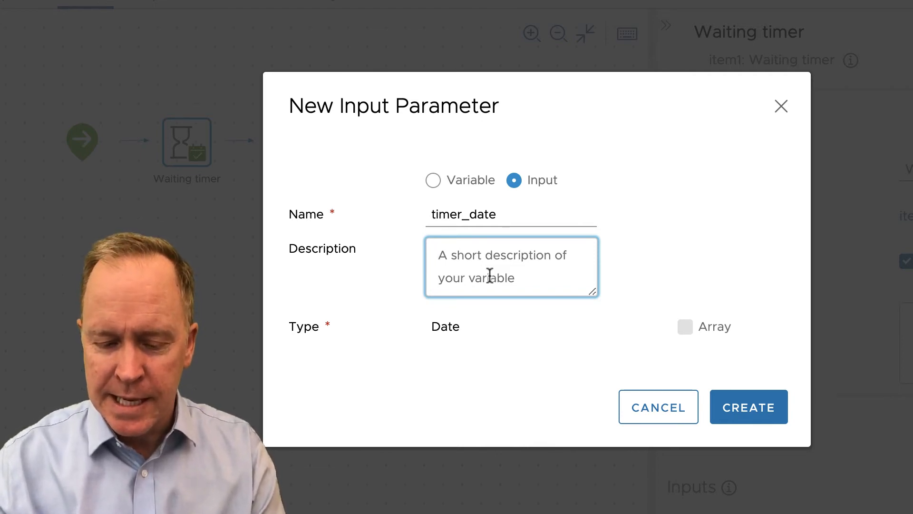
text(The Time/)
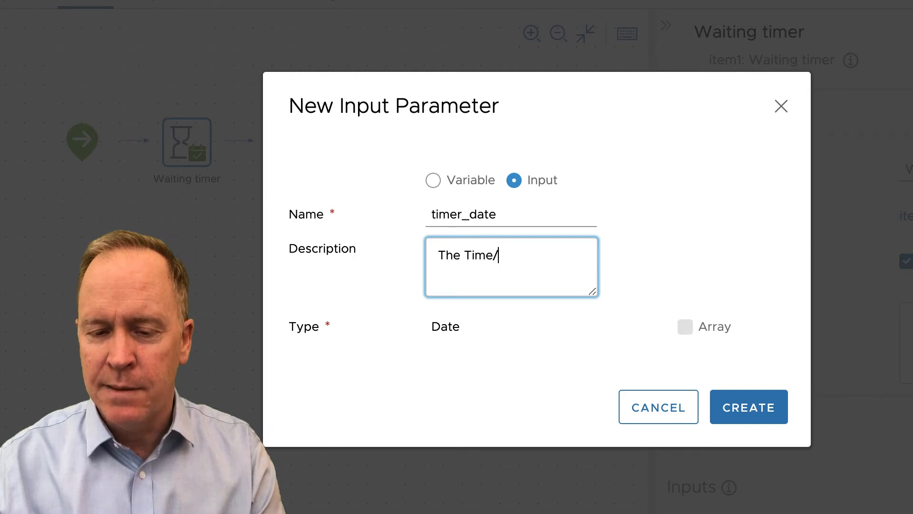
text(Date )
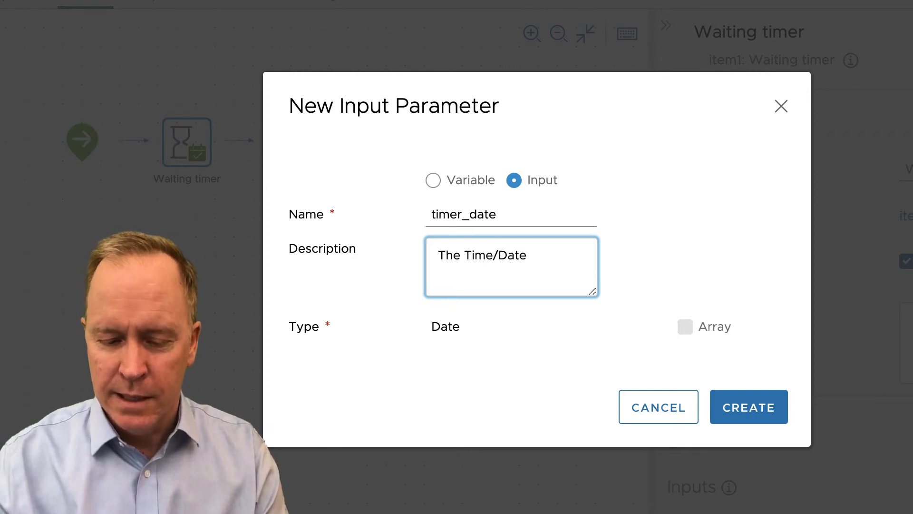
text(at which we wa)
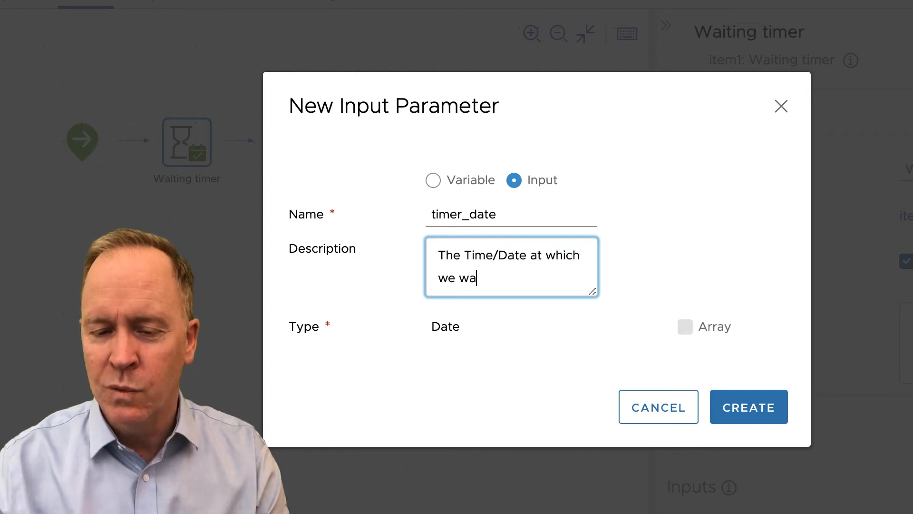
text(nt our )
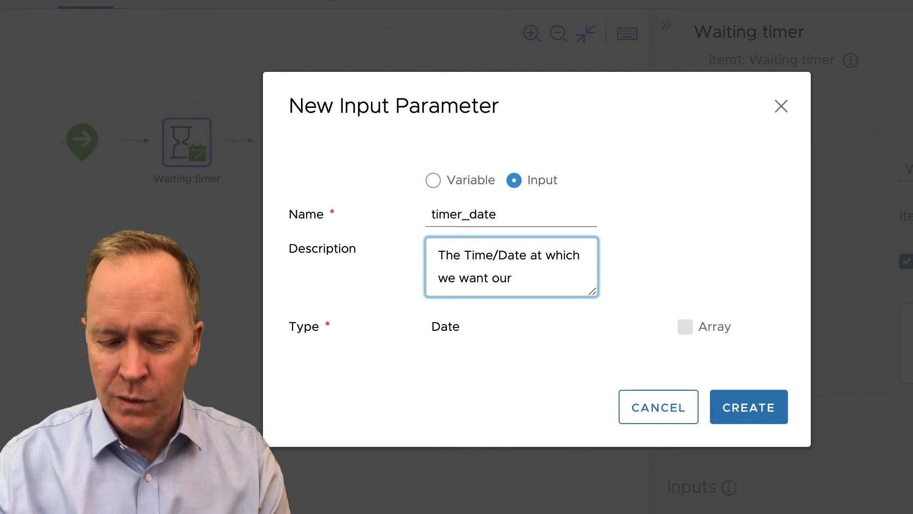
text(workflow)
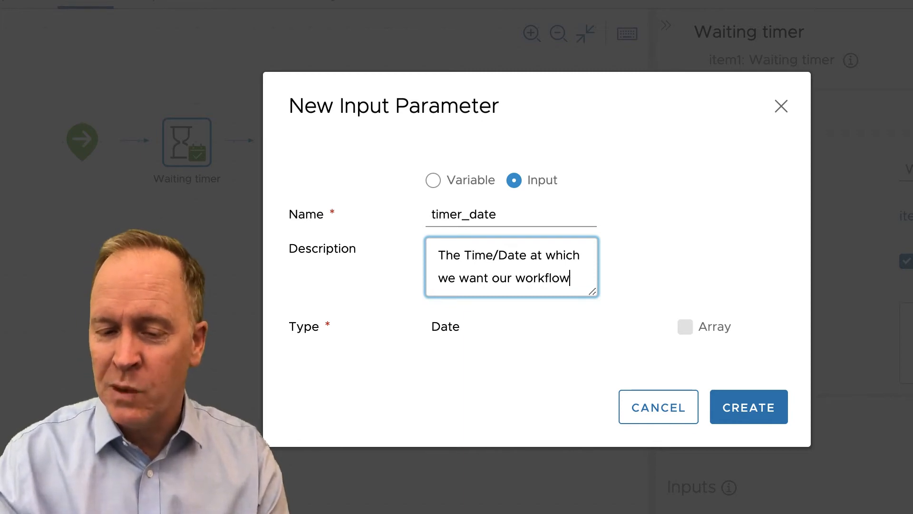
text( to resume)
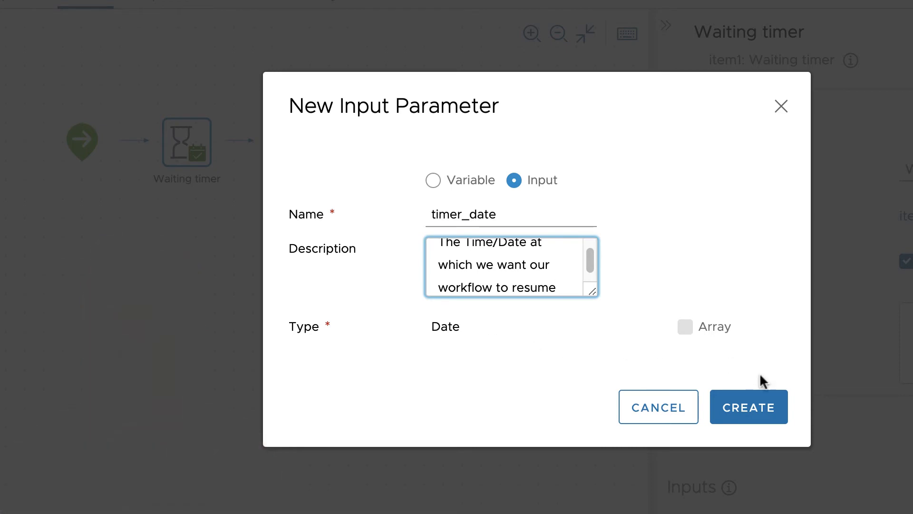
click(765, 417)
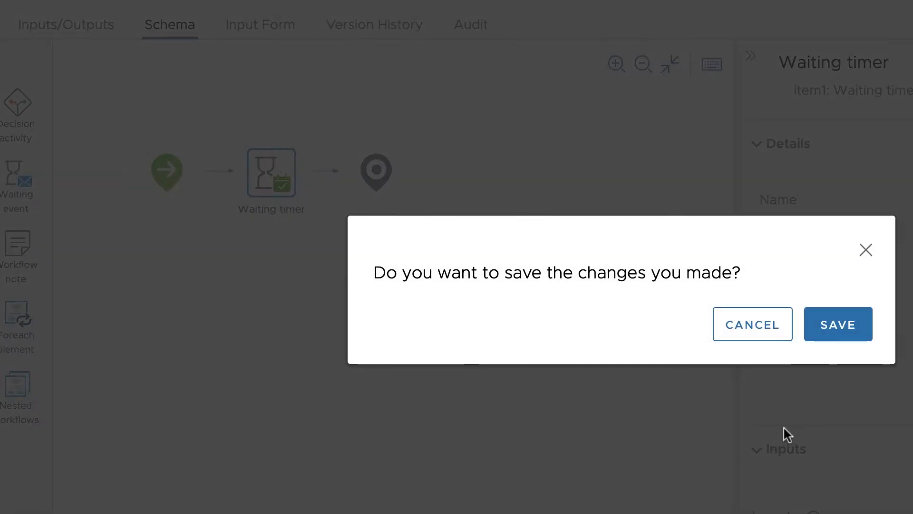
Save the changes made to the workflow and validate it
click(833, 329)
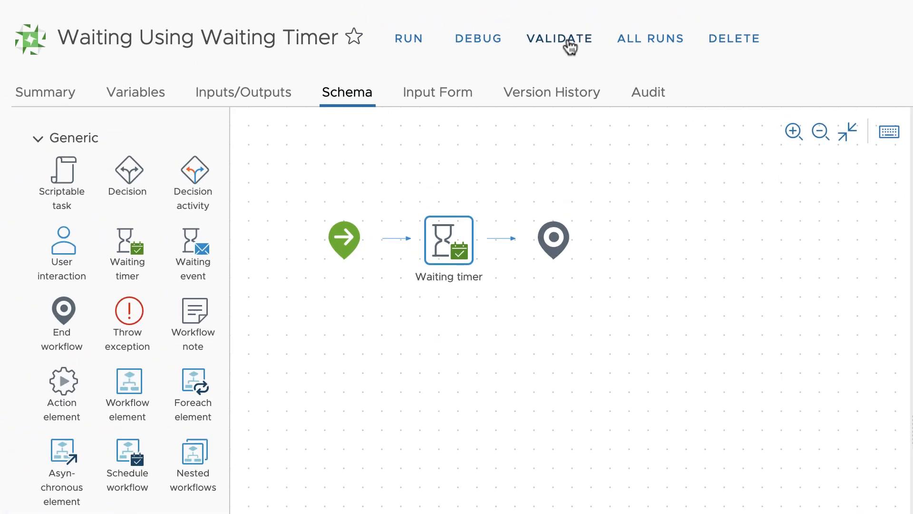
click(569, 41)
Run the workflow with timer_date set to 02/13/2020 12:12 AM
click(416, 44)
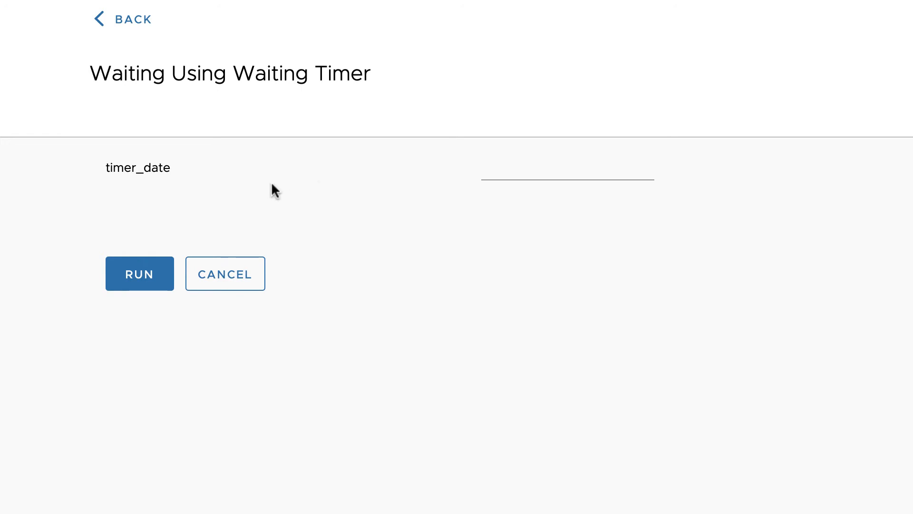
click(514, 172)
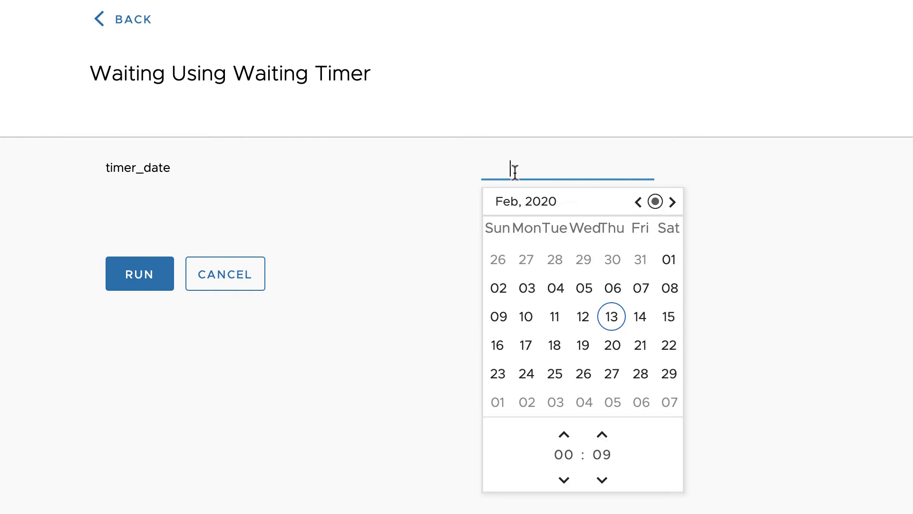
click(613, 321)
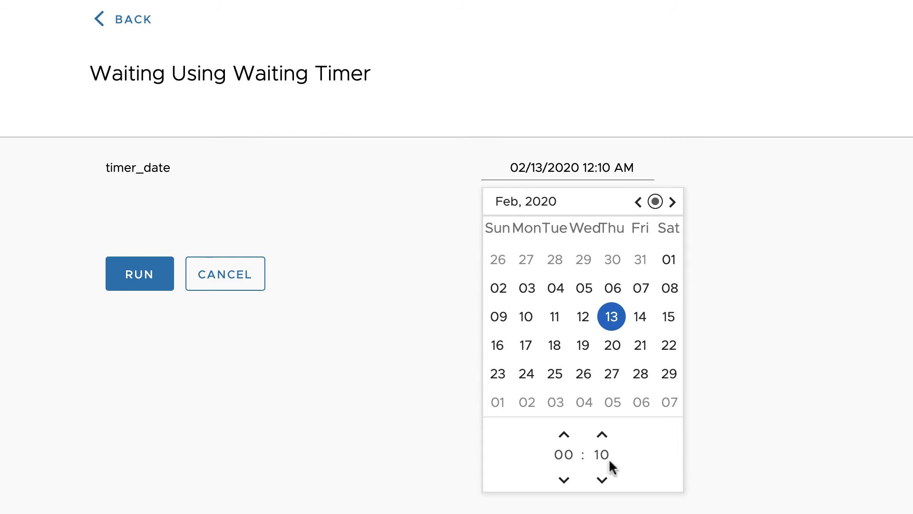
click(602, 436)
click(603, 434)
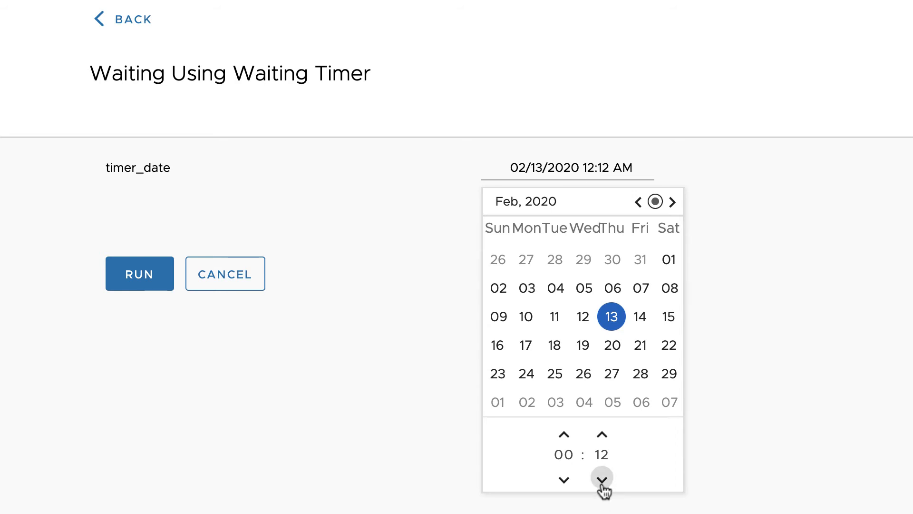
click(150, 287)
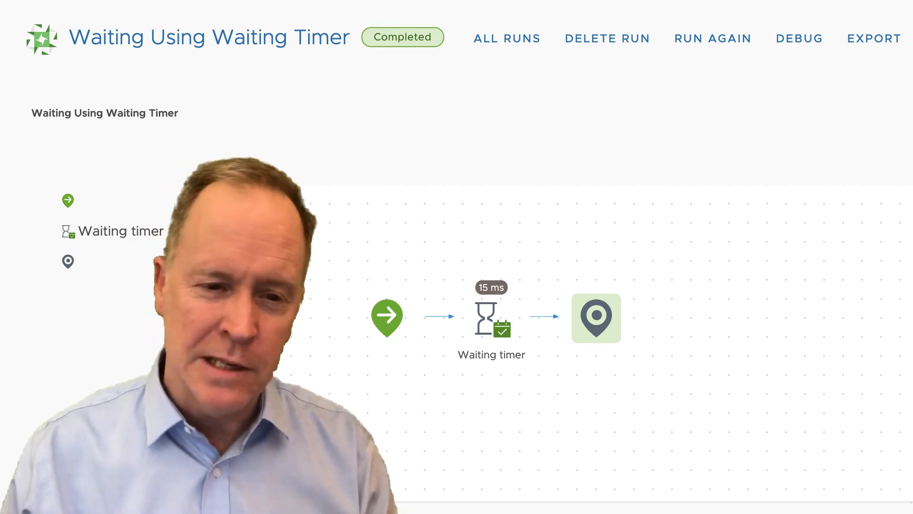
Return from the completed run to the workflow definition and review its schema and its inputs and outputs
click(144, 43)
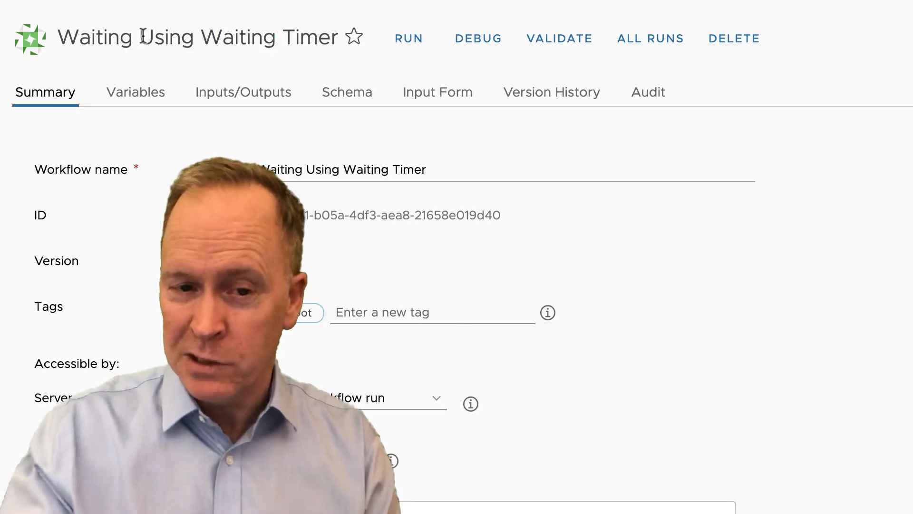
click(341, 95)
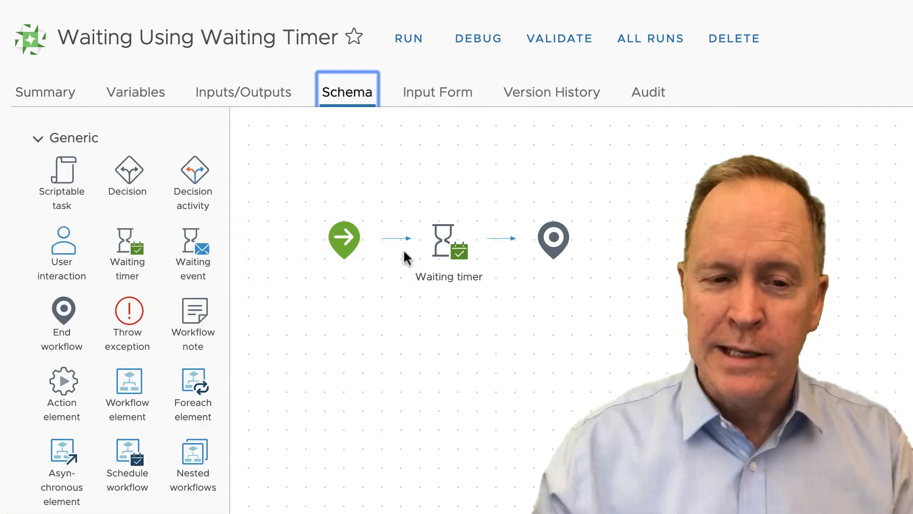
click(245, 95)
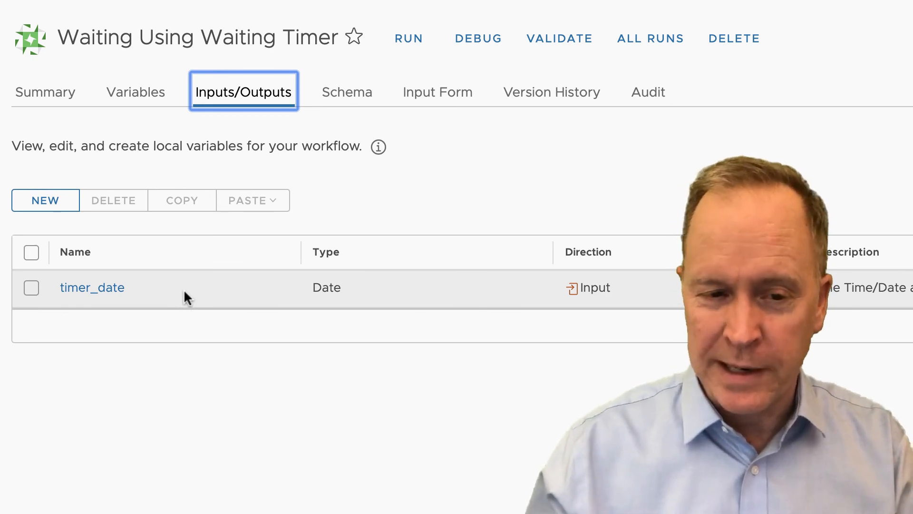
Insert a Scriptable task between the start element and the Waiting timer in the workflow schema
click(354, 98)
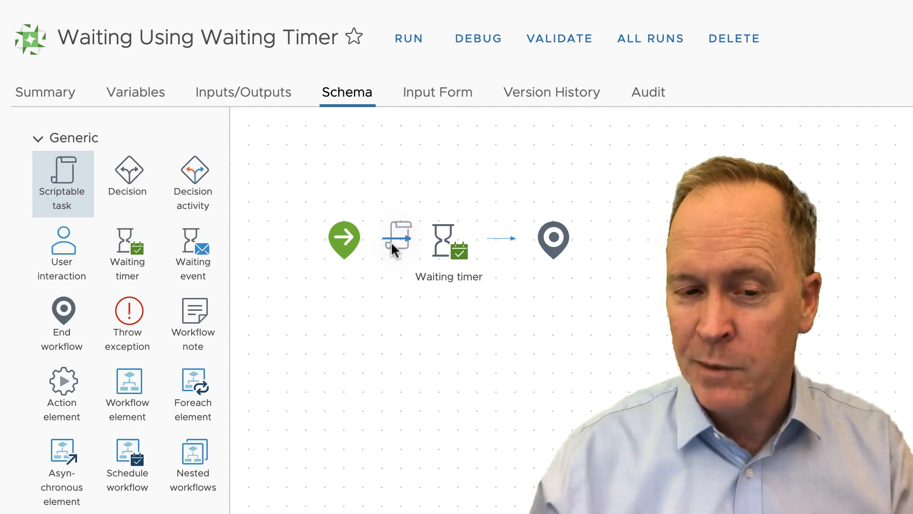
drag(390, 246, 391, 248)
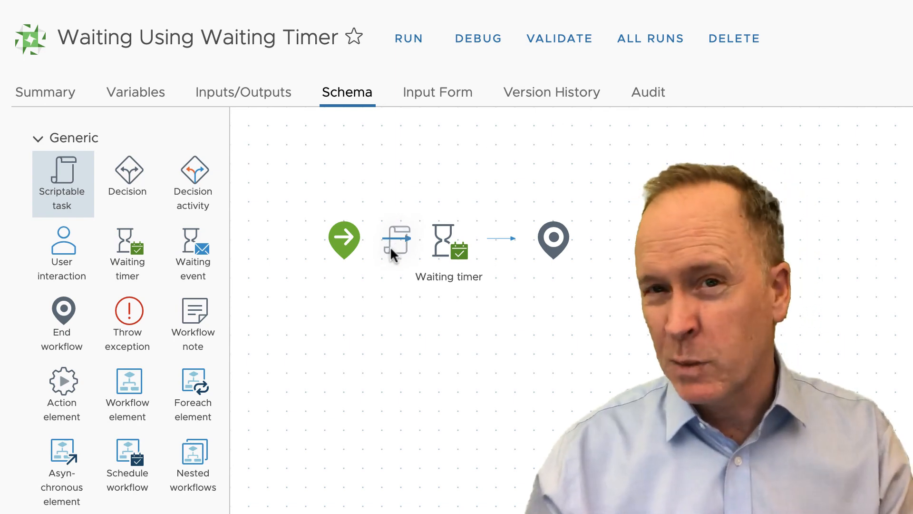